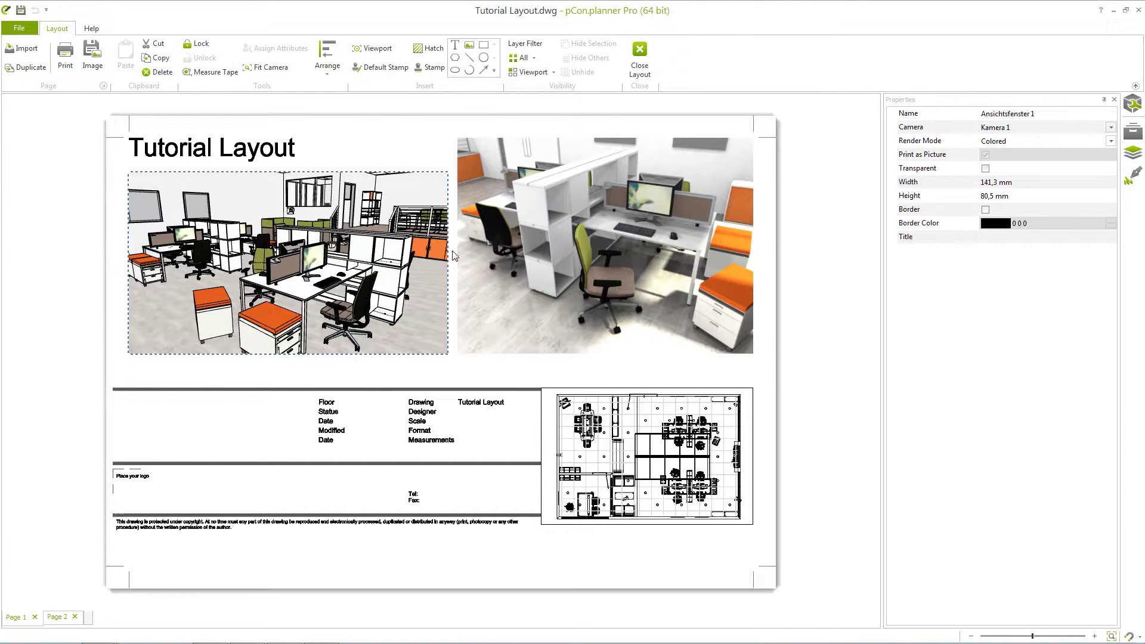
# - Inspect the title block and floor-plan viewport, then close the Tutorial Layout
pyautogui.click(367, 435)
pyautogui.click(625, 452)
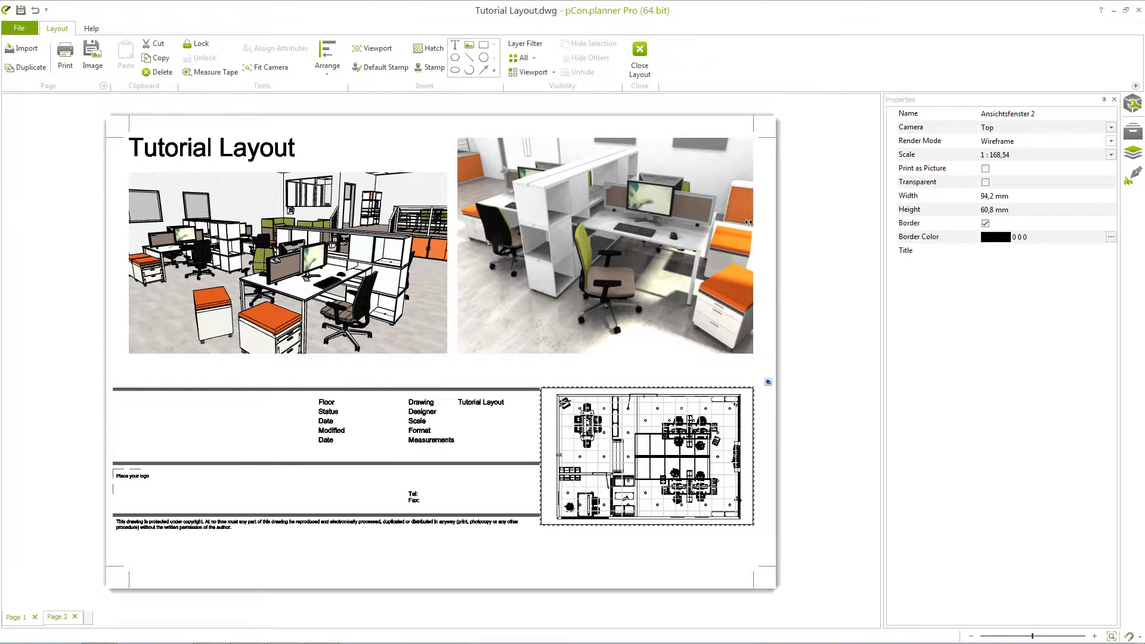
pyautogui.click(646, 66)
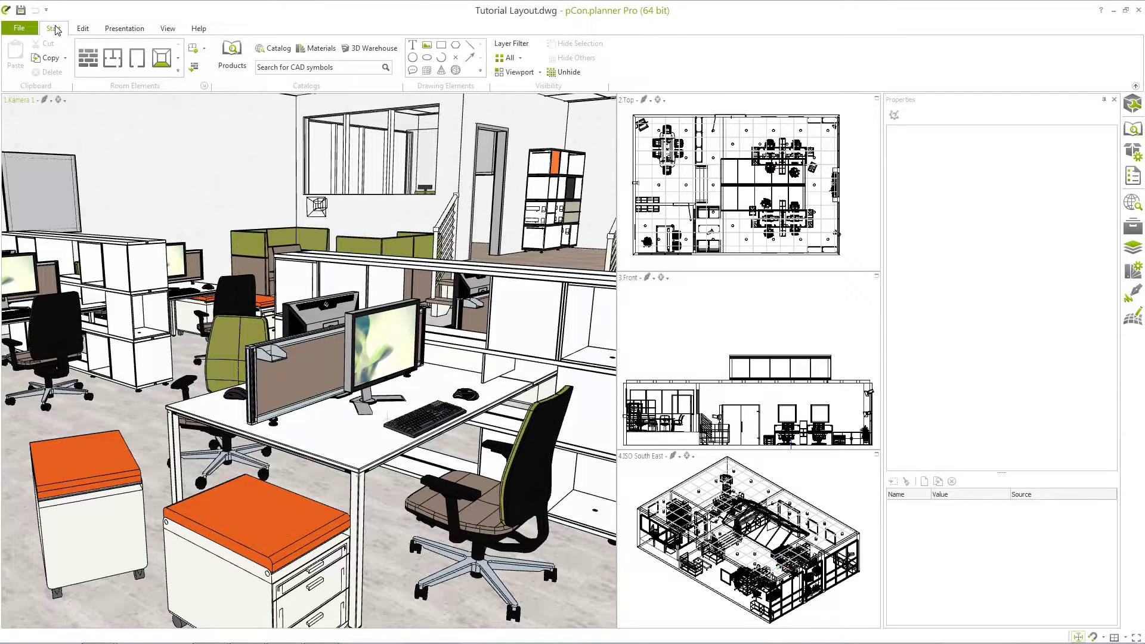
# - Switch to Layout from the Presentation tools to reopen the Tutorial Layout page
pyautogui.click(133, 33)
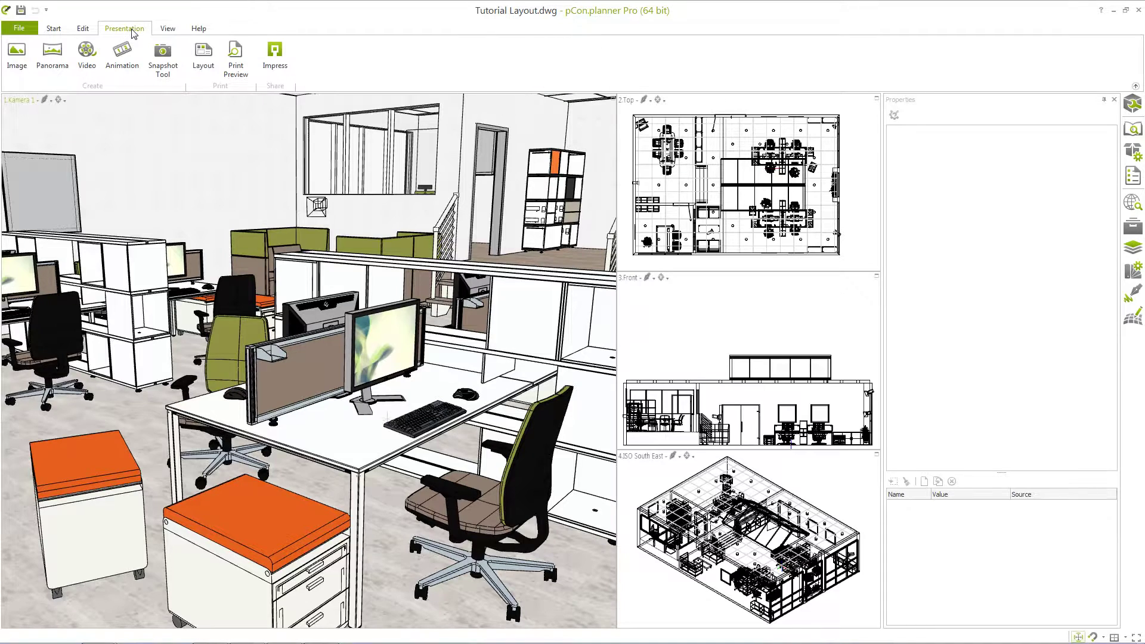
pyautogui.click(203, 60)
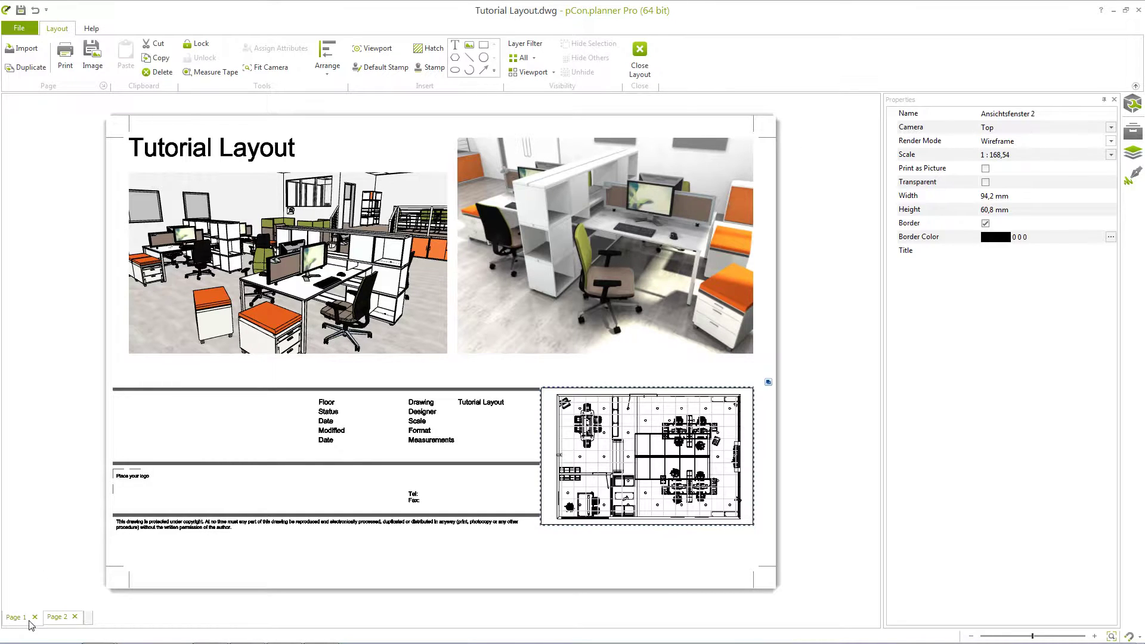
pyautogui.click(91, 621)
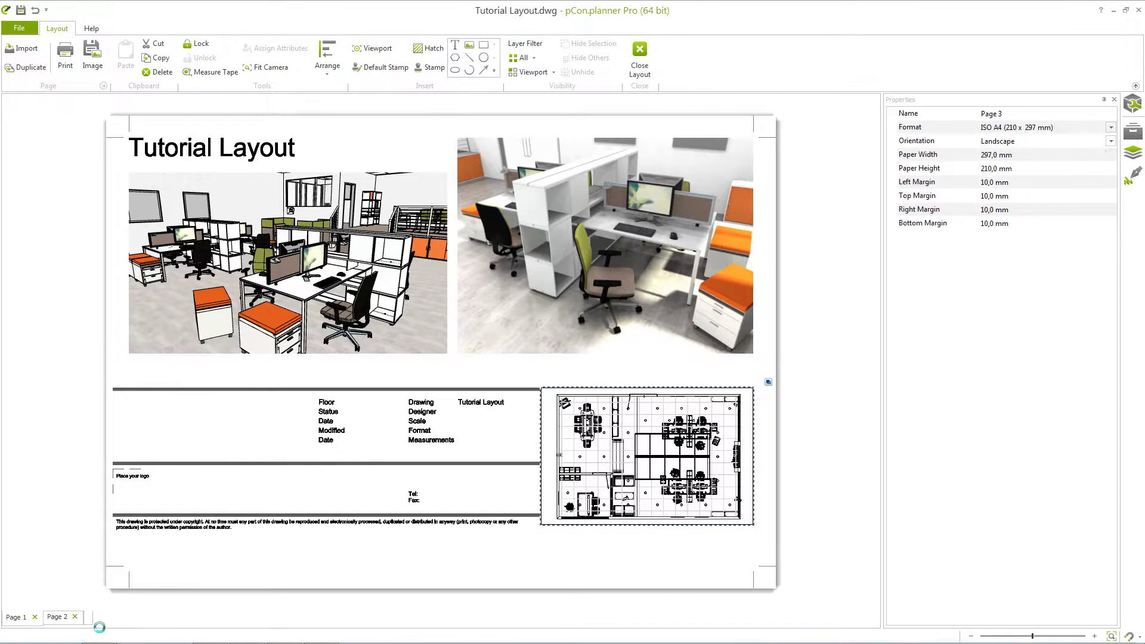
pyautogui.click(62, 619)
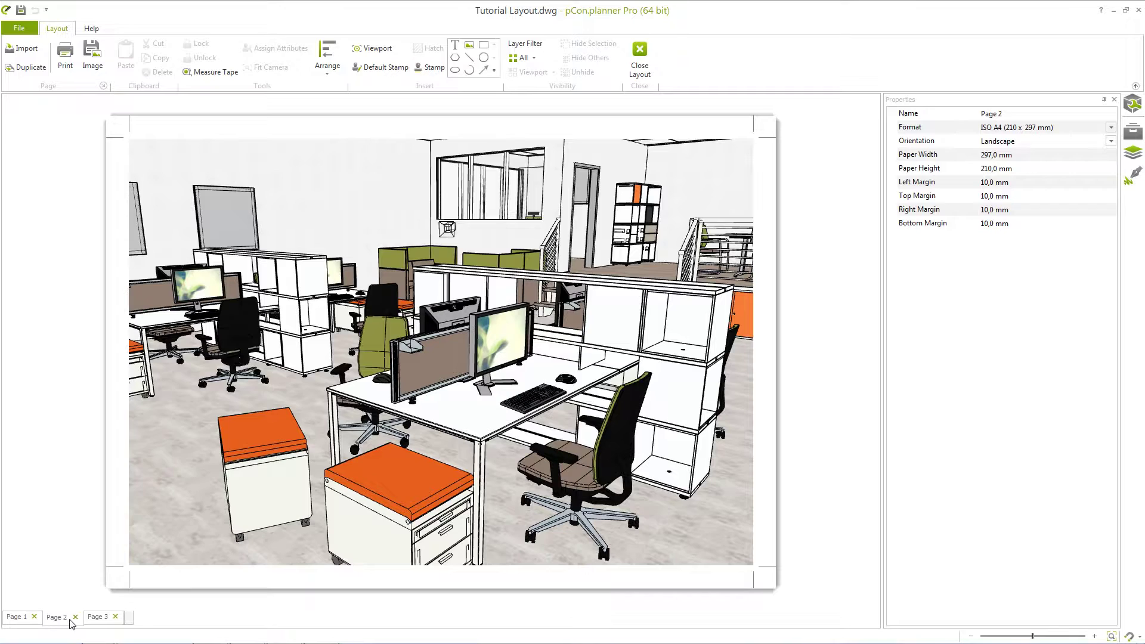
pyautogui.click(115, 618)
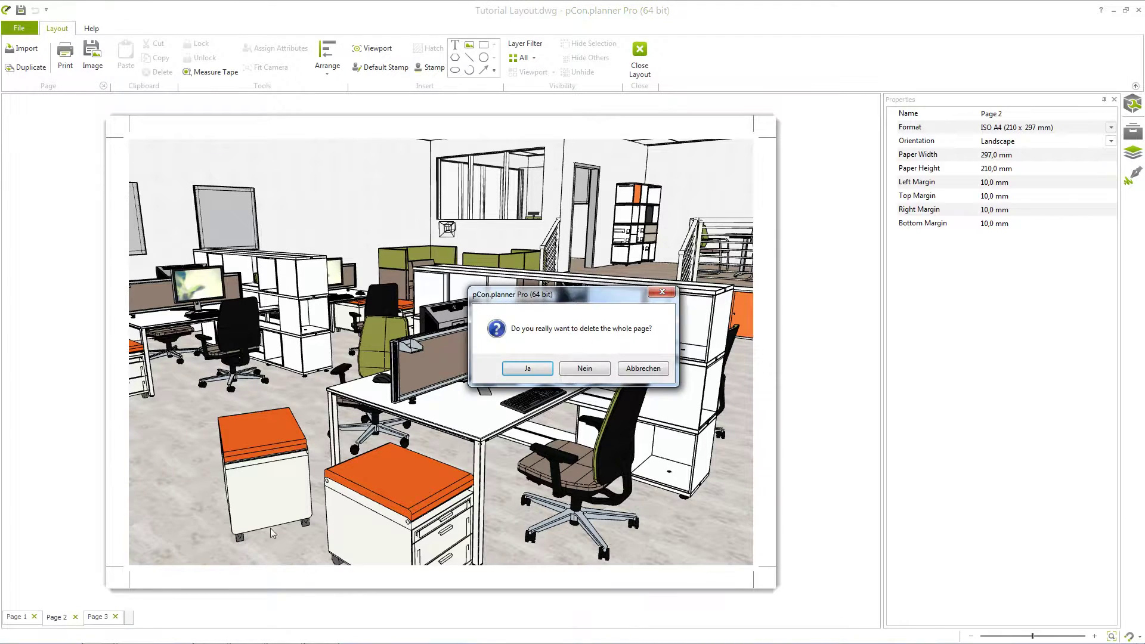
pyautogui.click(525, 370)
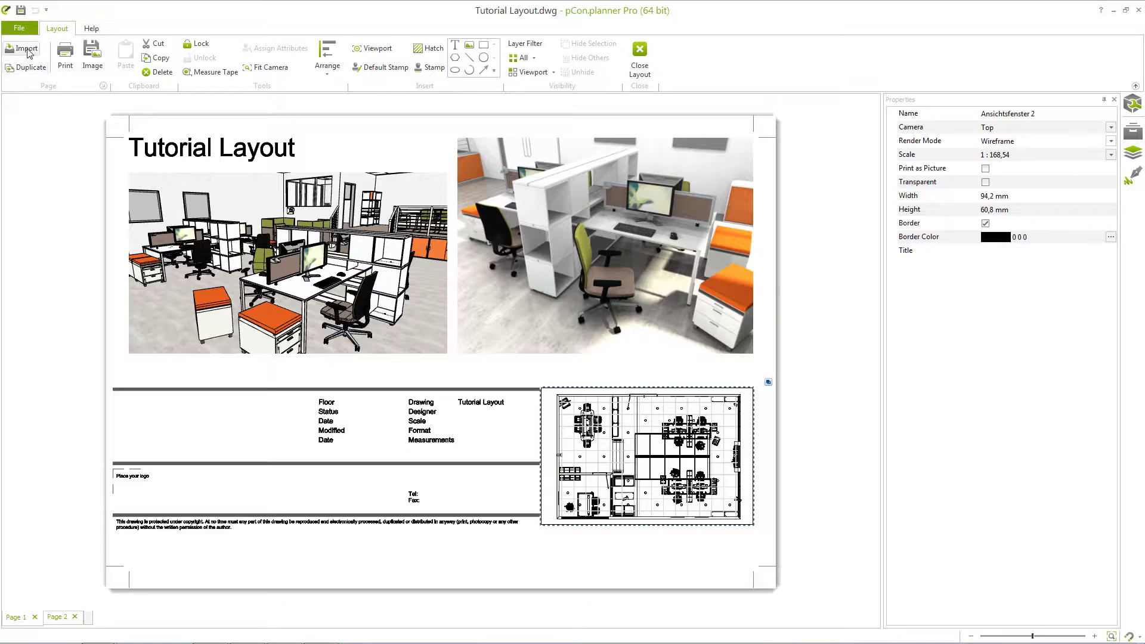
pyautogui.click(28, 69)
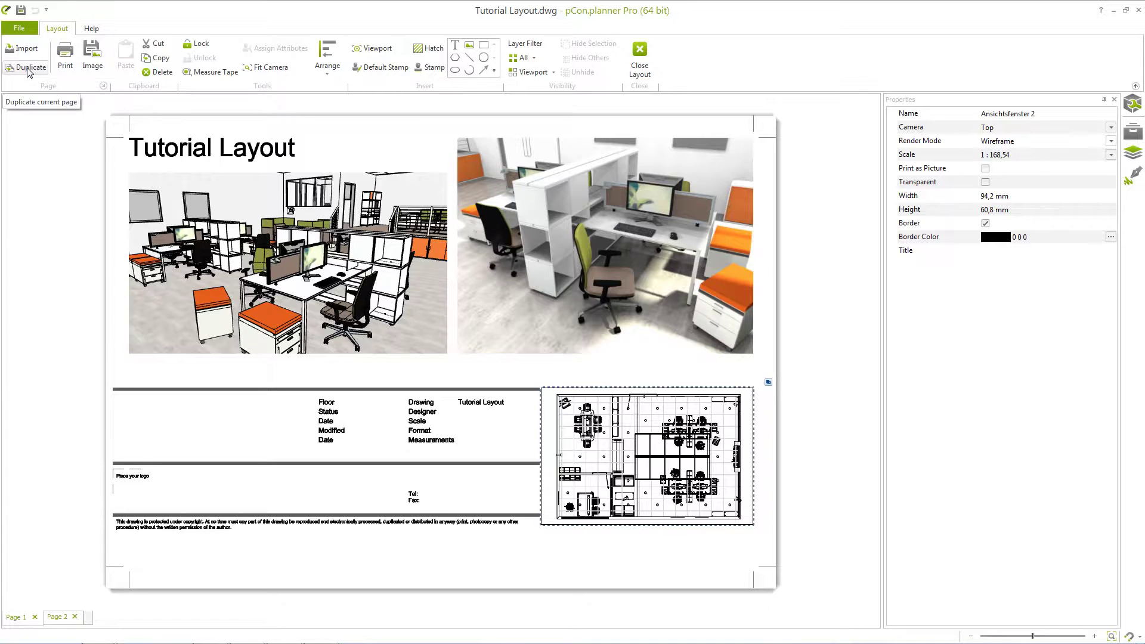
pyautogui.click(103, 86)
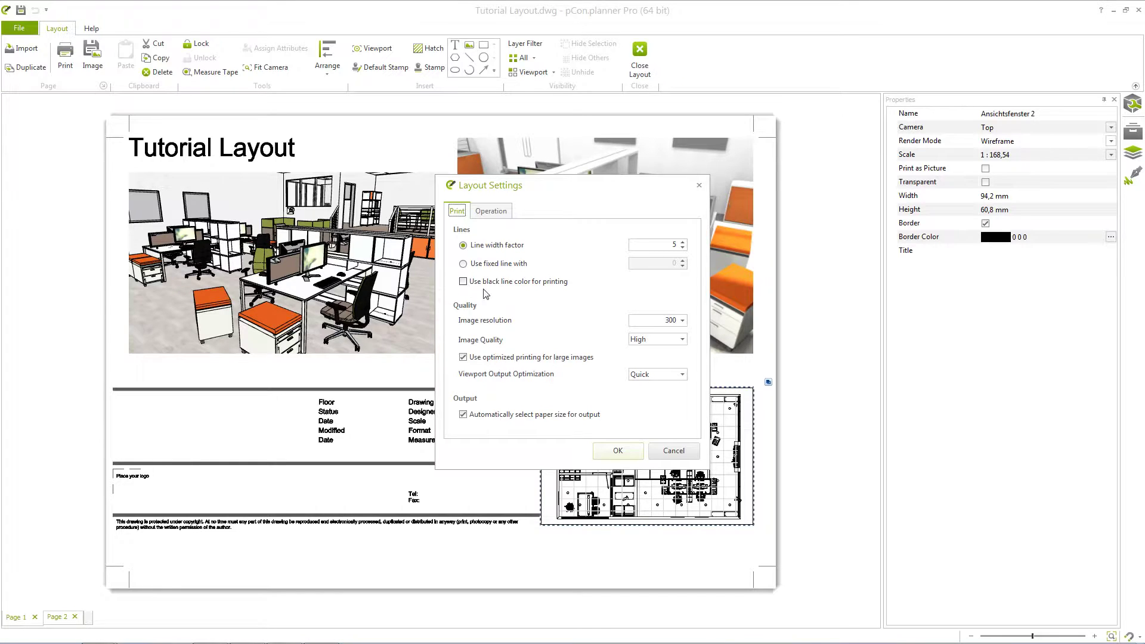
pyautogui.click(675, 454)
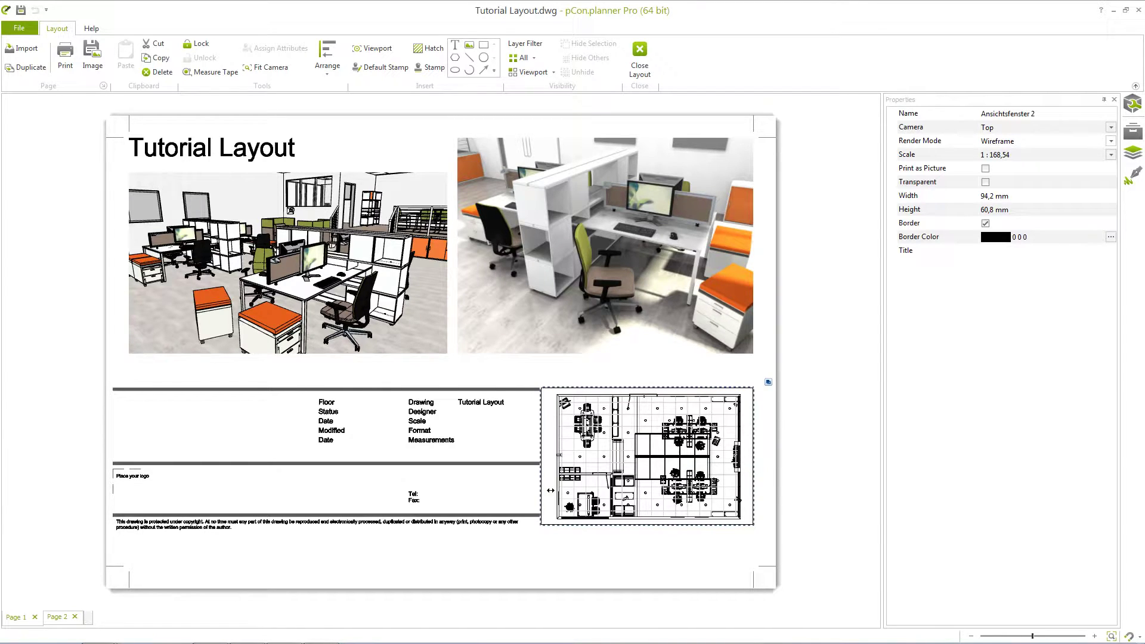
# - Look over layout Page 2, then close the layout back to planning
pyautogui.click(65, 619)
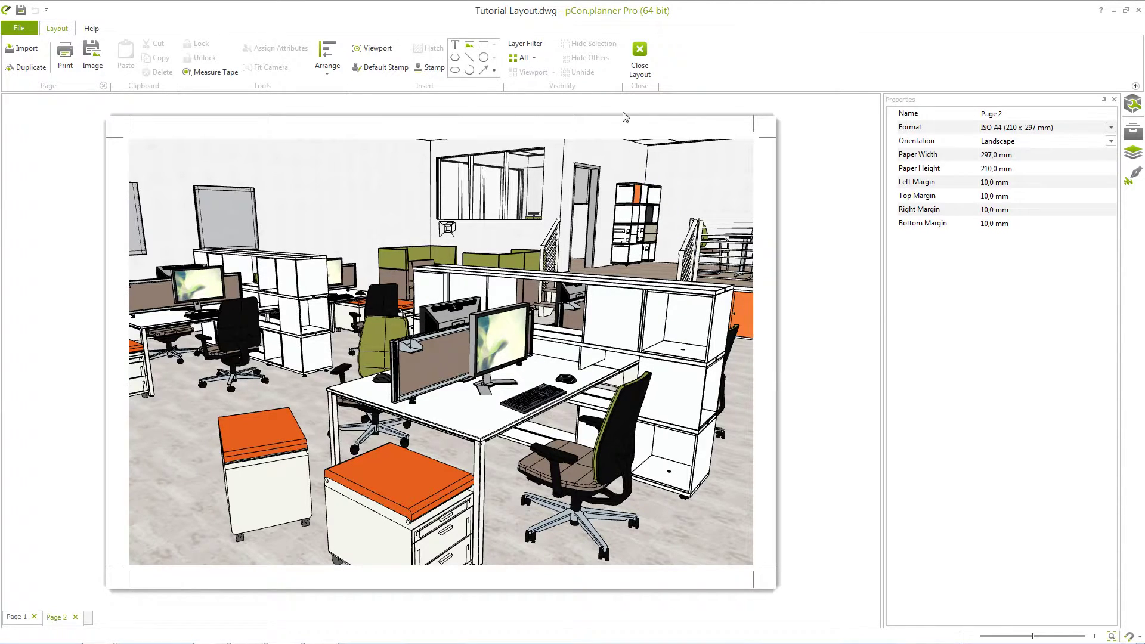
pyautogui.click(636, 67)
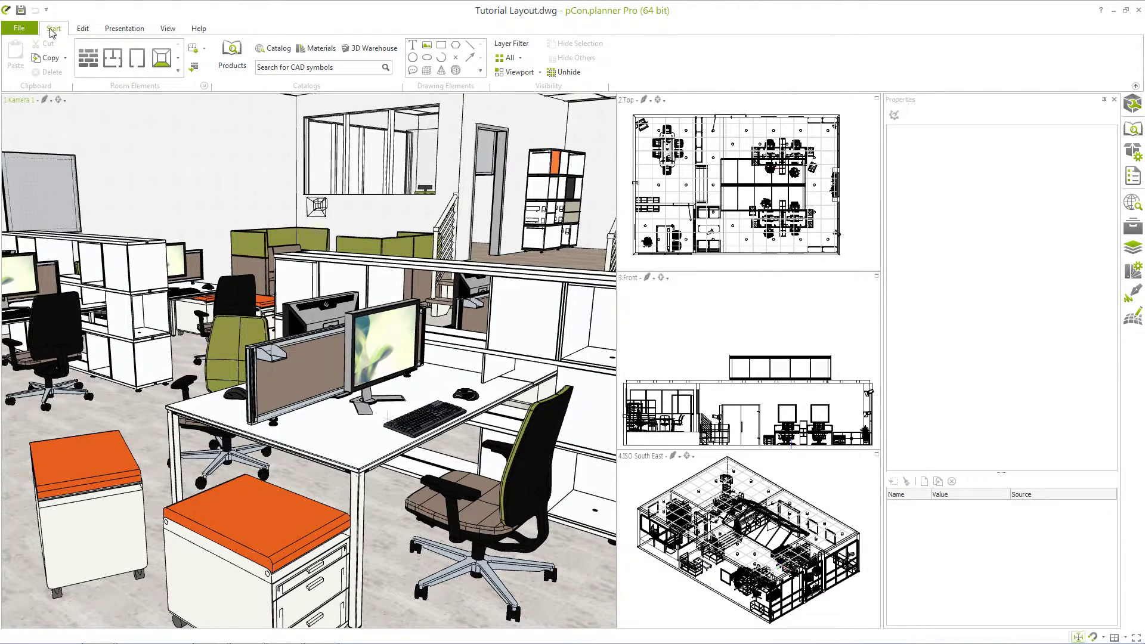
# - Show the pedestal, desk workstation group and office chair in 'Page 2 - Ansichtsfenster 1'
pyautogui.click(88, 472)
pyautogui.click(226, 522)
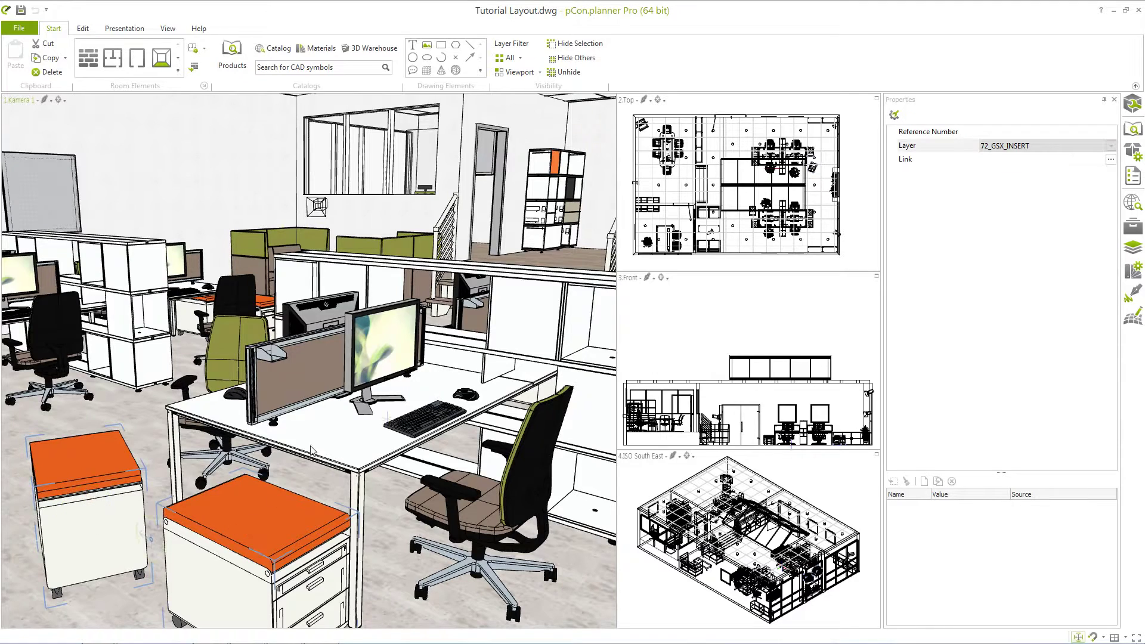
pyautogui.keyDown('ctrl'); pyautogui.click(507, 491); pyautogui.keyUp('ctrl')
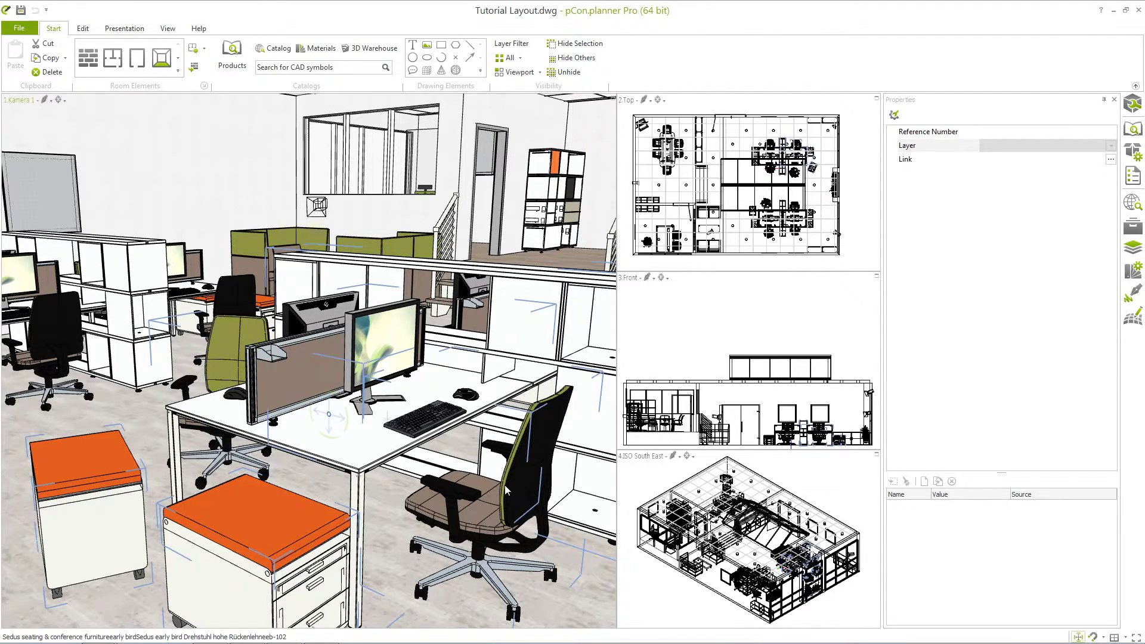
pyautogui.rightClick(507, 491)
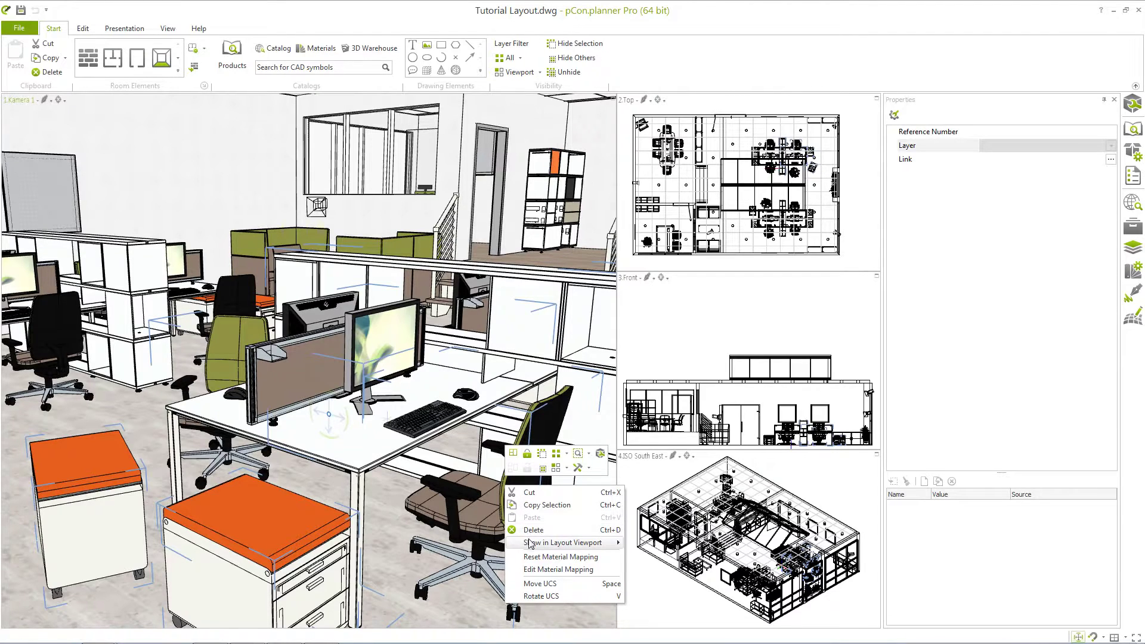
pyautogui.moveTo(563, 543)
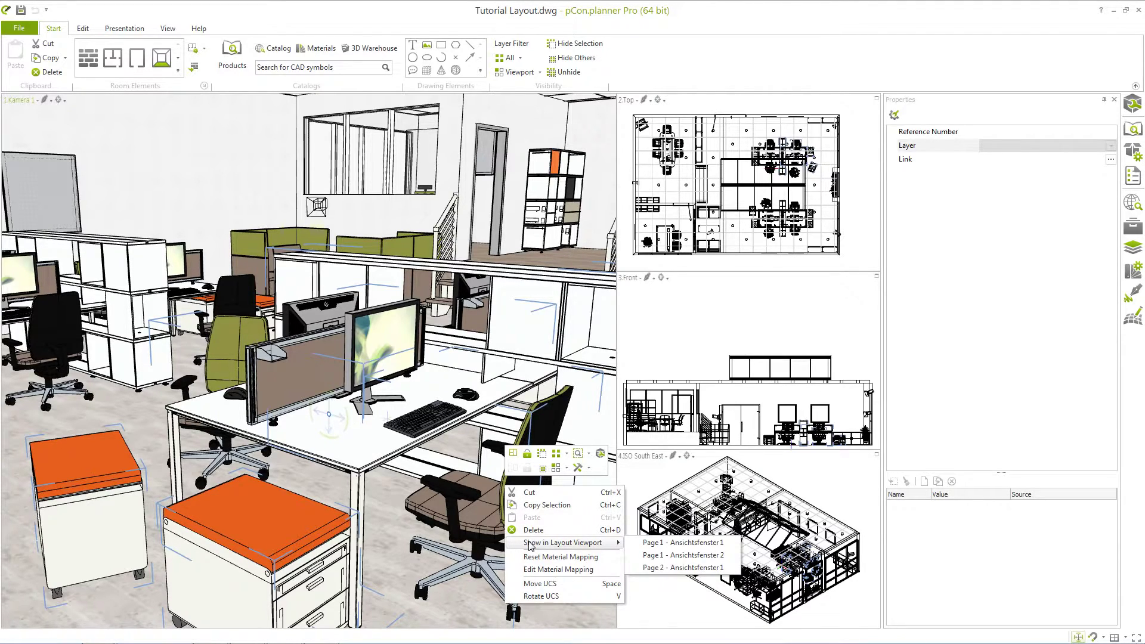
pyautogui.click(656, 568)
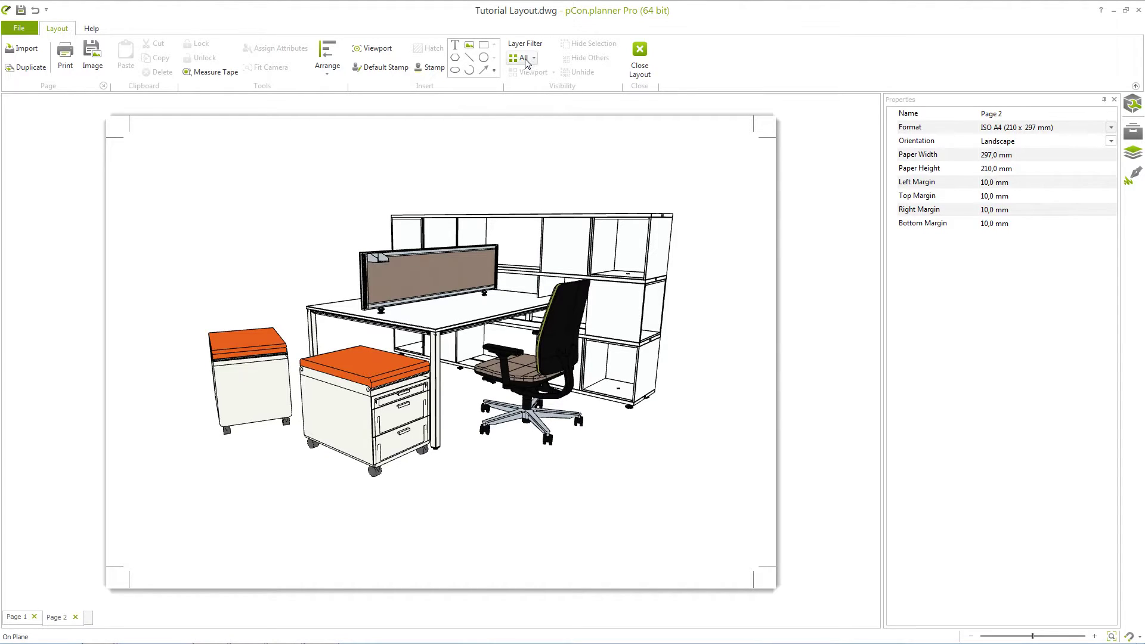
pyautogui.click(527, 60)
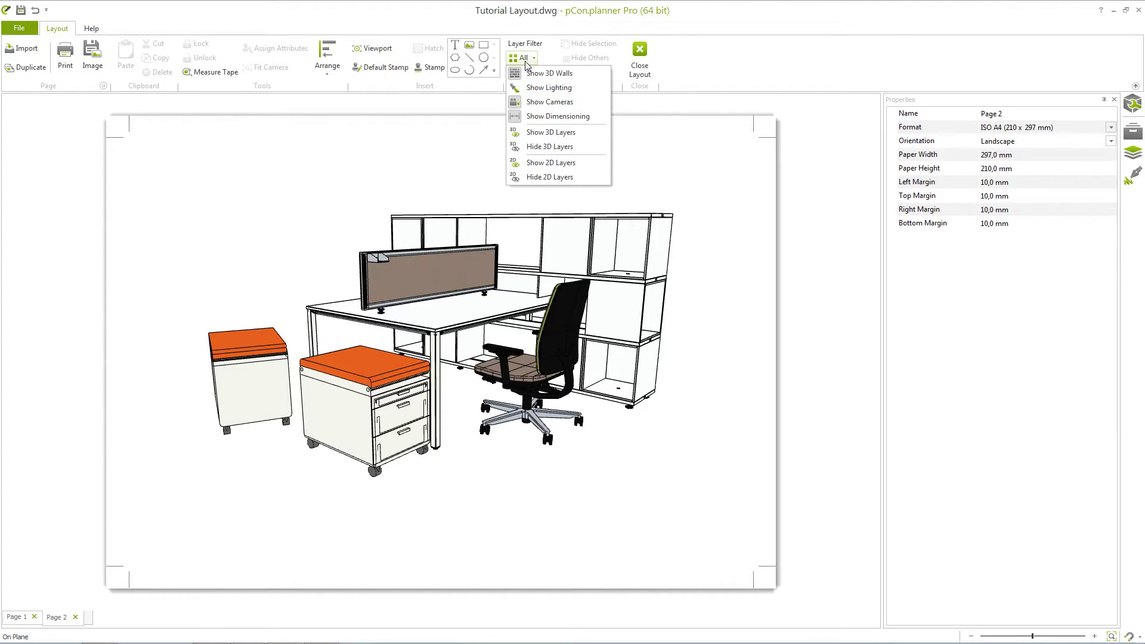
pyautogui.click(527, 64)
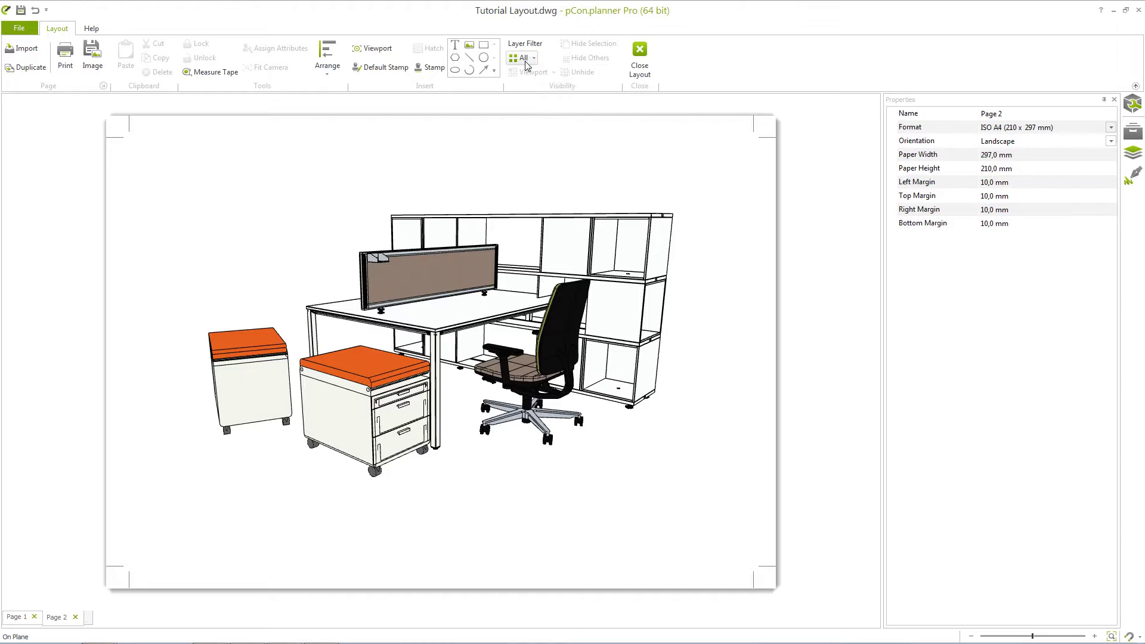
pyautogui.click(511, 248)
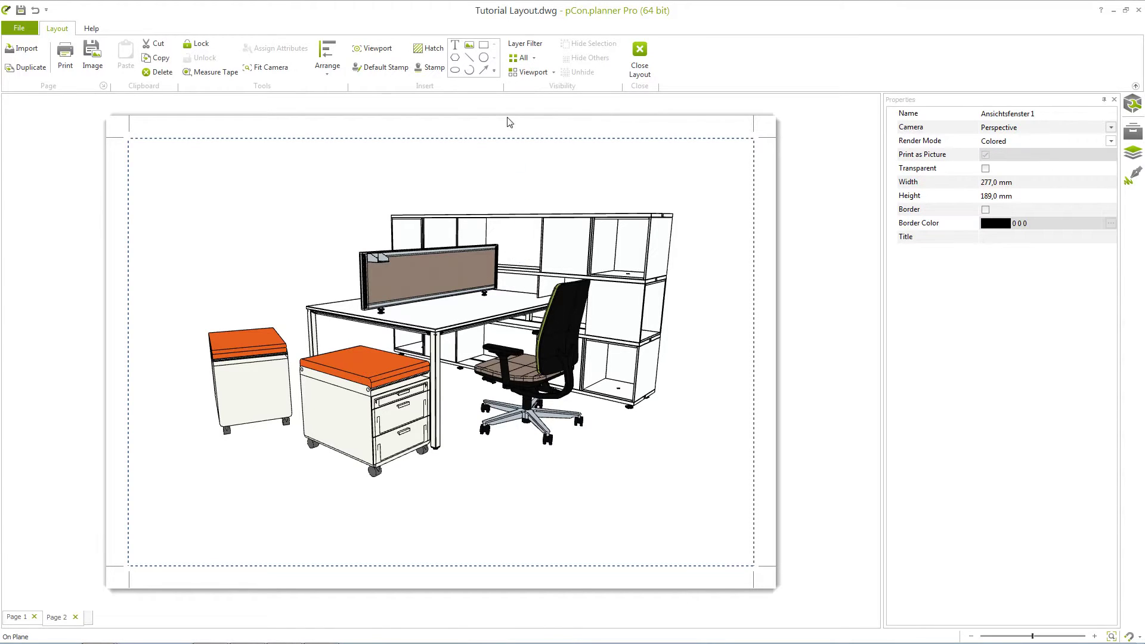
pyautogui.click(522, 74)
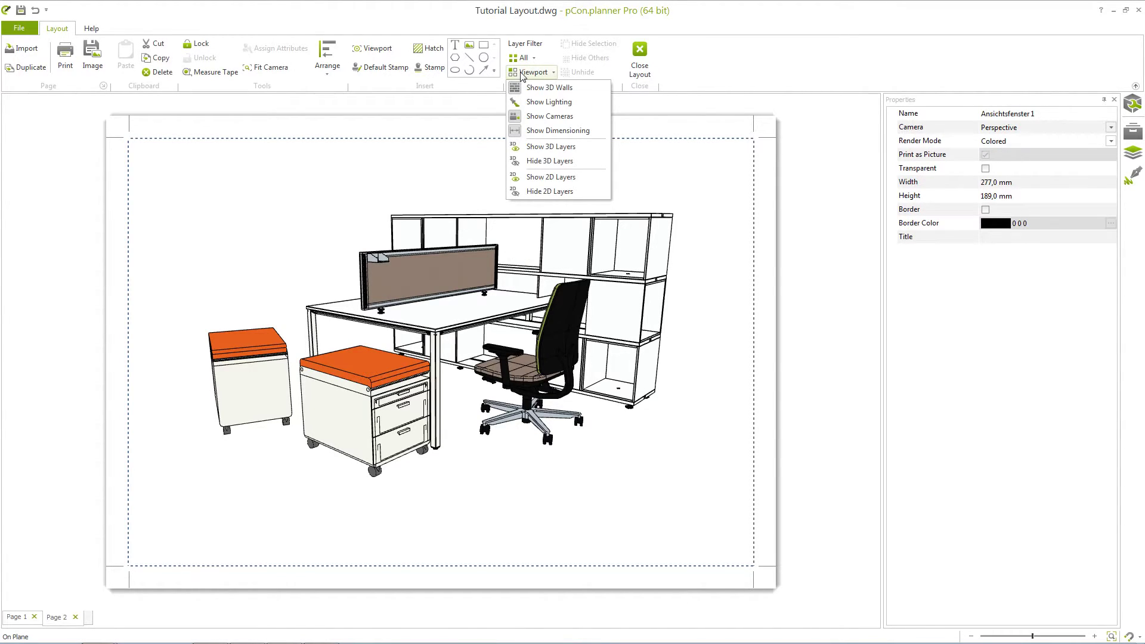
pyautogui.click(522, 74)
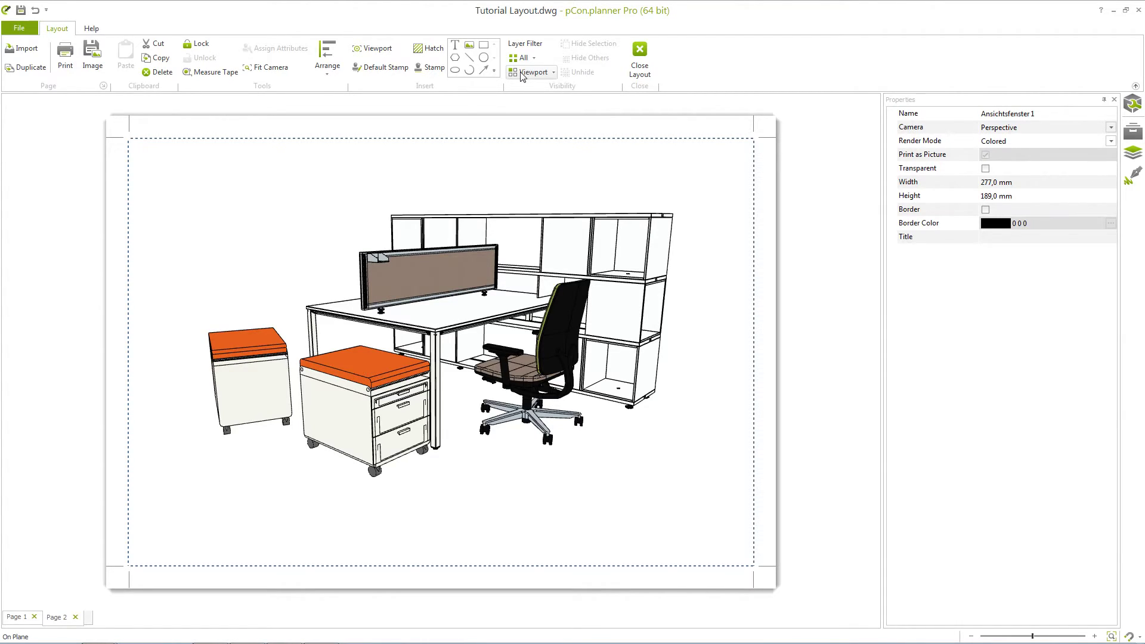
# - Hide both orange-topped pedestals in Page 2's viewport, then zoom and orbit onto the desk and chair
pyautogui.click(420, 177)
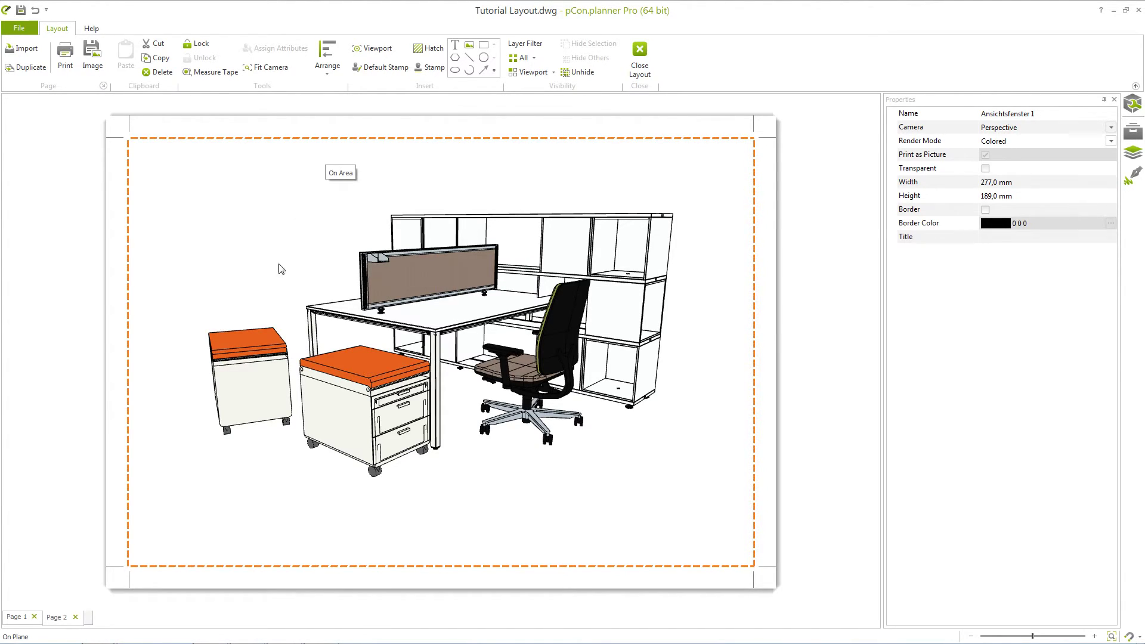
pyautogui.click(258, 366)
pyautogui.keyDown('ctrl'); pyautogui.click(370, 391); pyautogui.keyUp('ctrl')
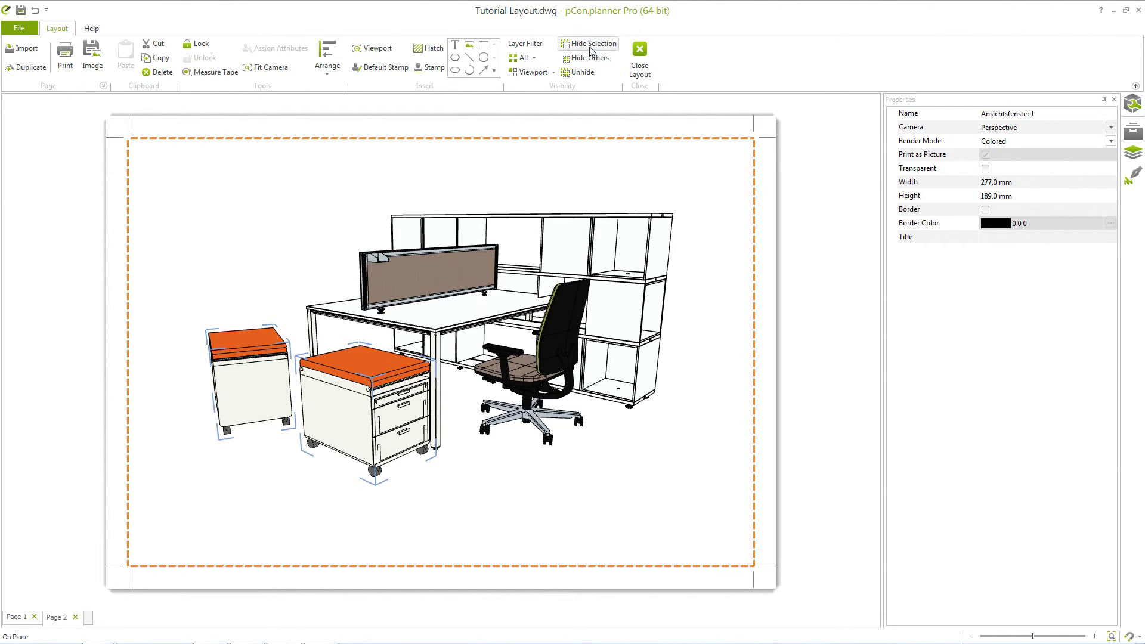
pyautogui.click(590, 48)
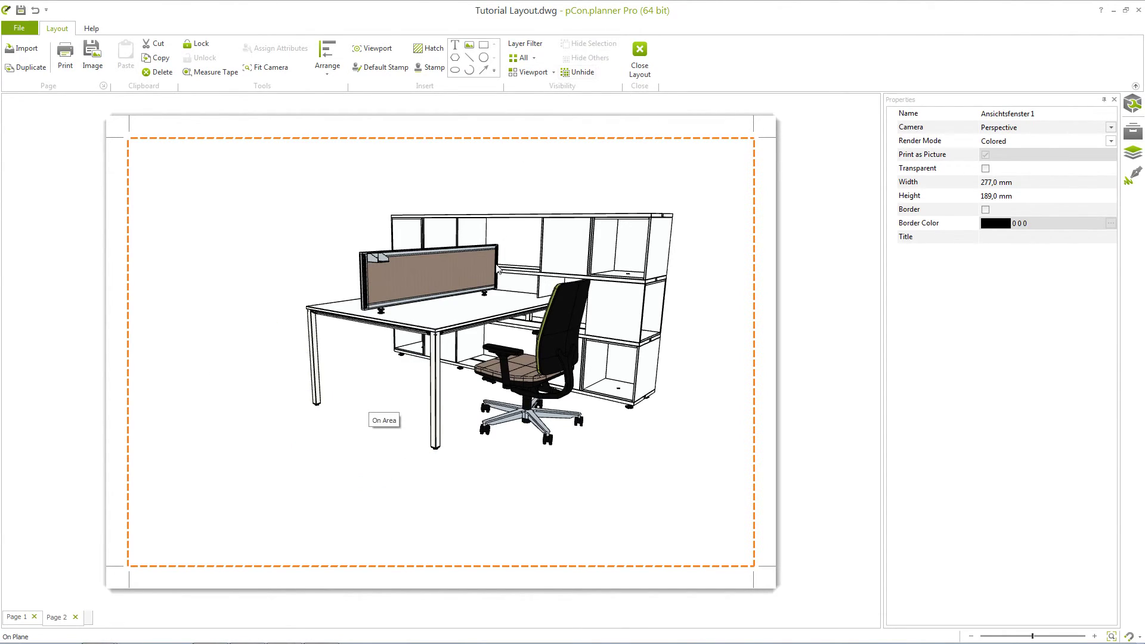
pyautogui.scroll(2, 496, 270)
pyautogui.moveTo(497, 269); pyautogui.dragTo(458, 274, button='right')
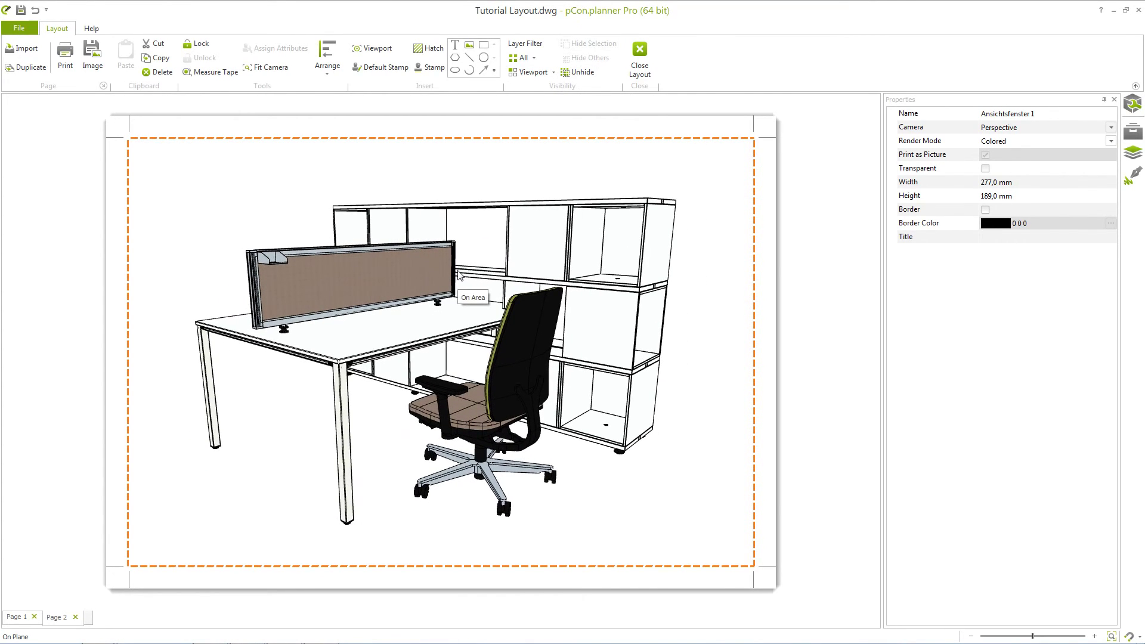